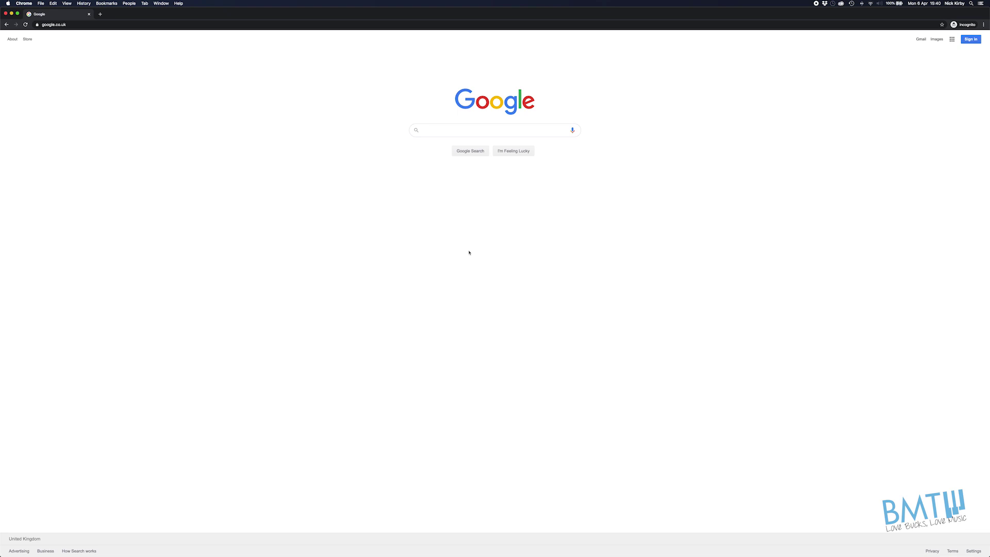
# Load zoom.us in Chrome and bring up the site's Resources menu.
pyautogui.click(87, 25)
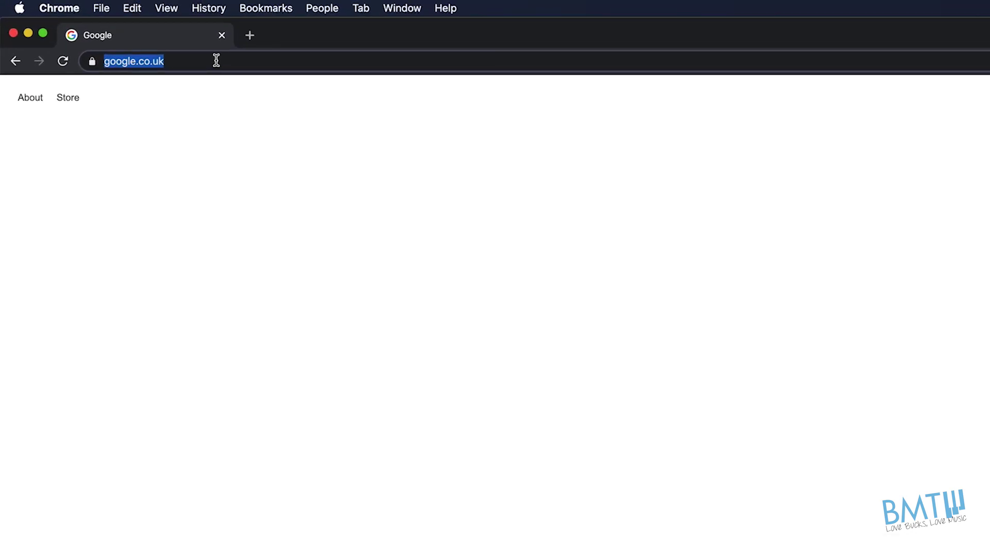
pyautogui.write('zoom.us')
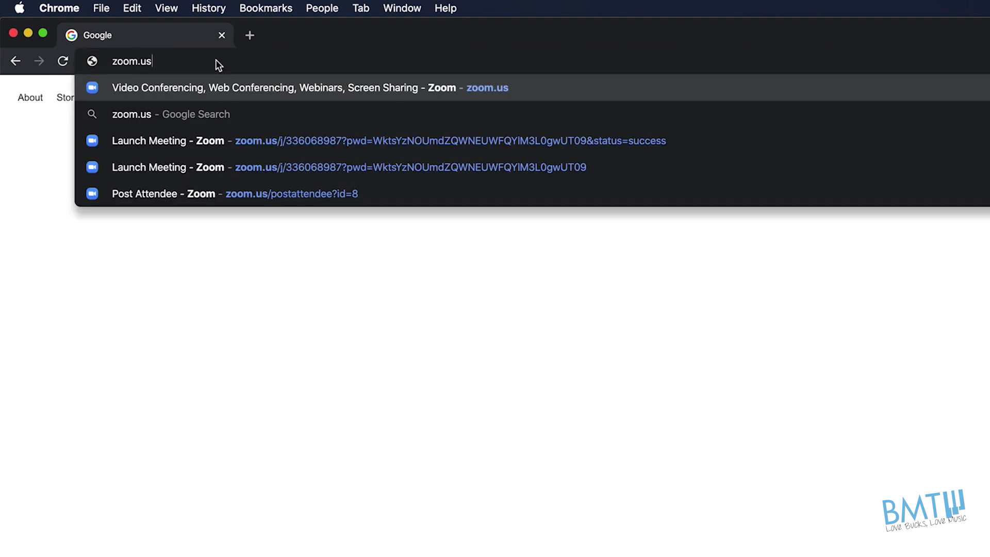
pyautogui.press('Return')
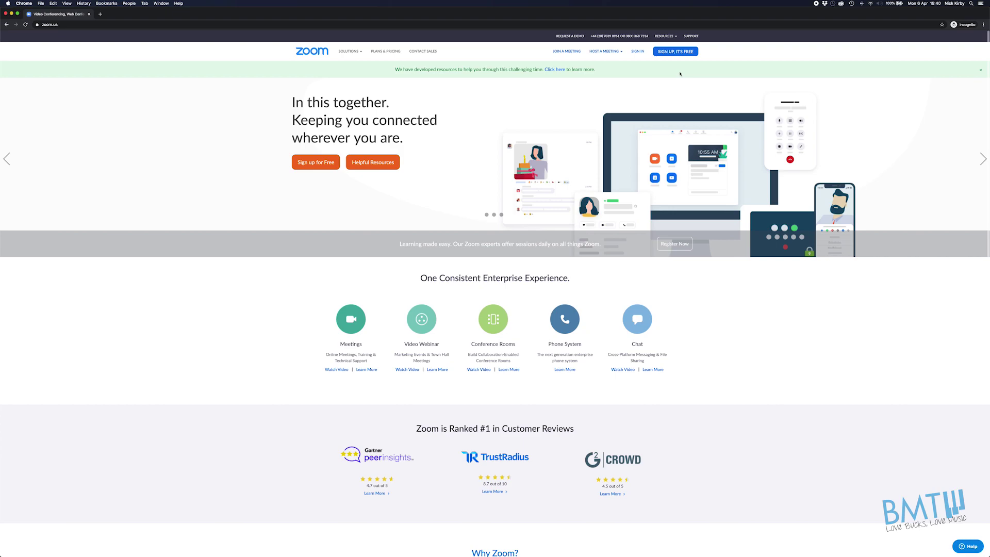
pyautogui.moveTo(675, 37)
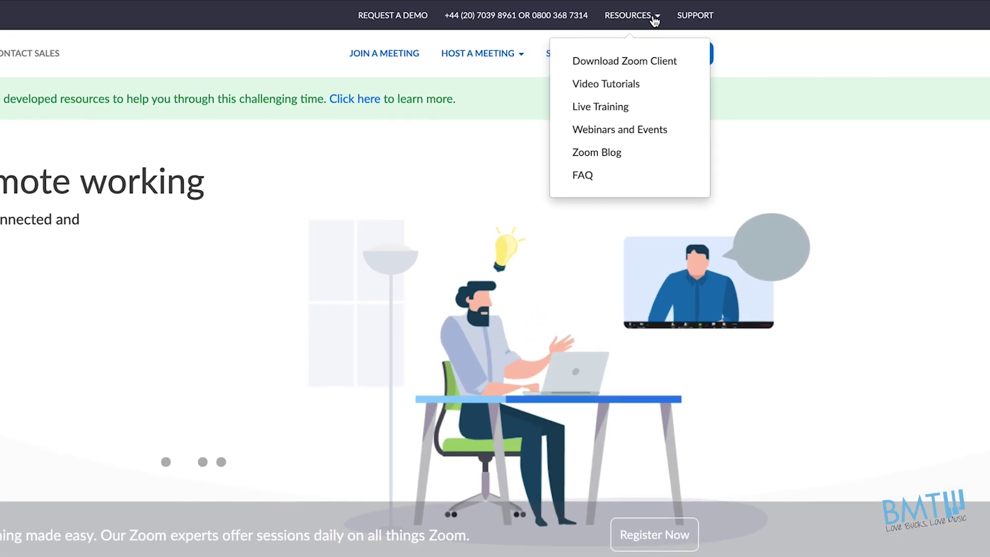
# From Resources > Download Zoom Client, download the Zoom Client for Meetings installer (Zoom.pkg).
pyautogui.click(644, 62)
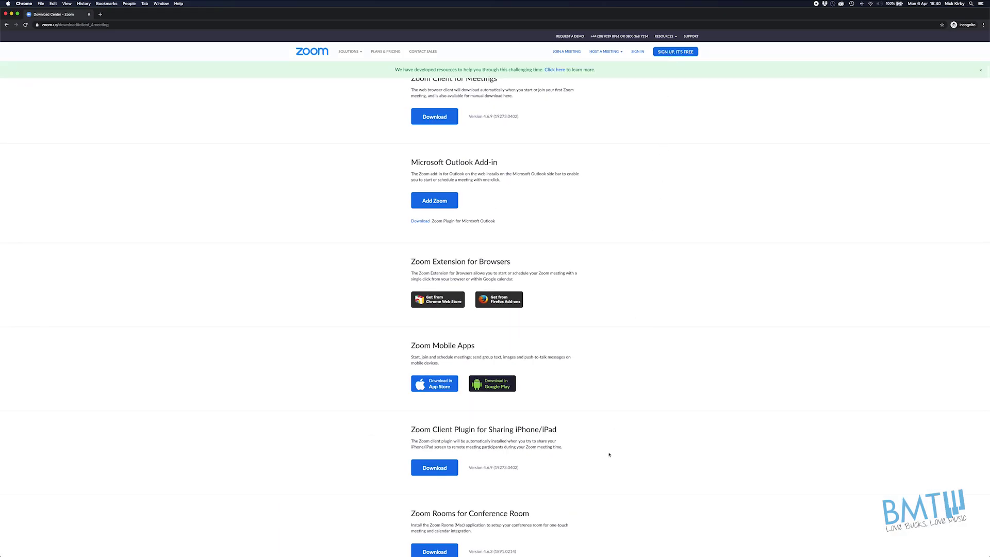
pyautogui.scroll(-2, 626, 457)
pyautogui.scroll(5, 626, 457)
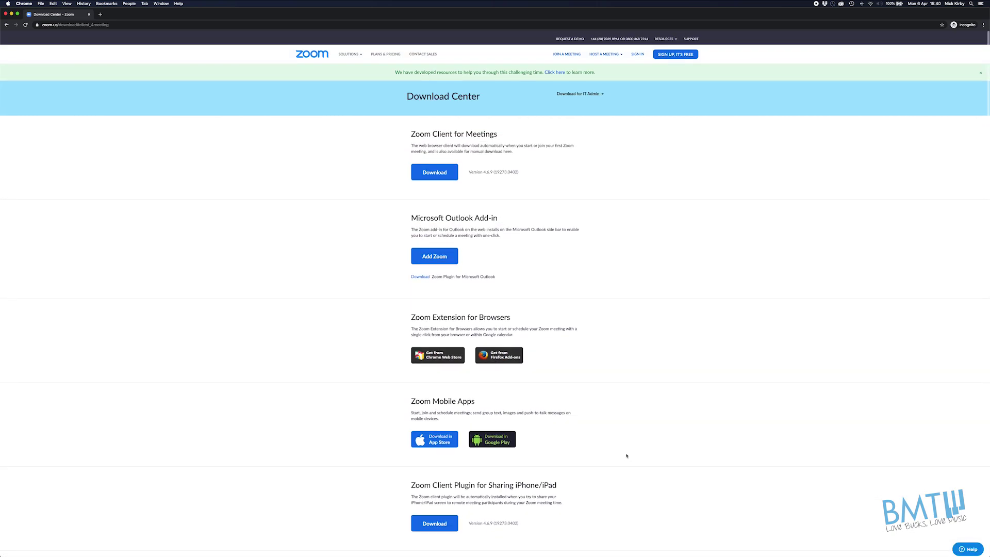
pyautogui.moveTo(412, 131); pyautogui.dragTo(498, 134)
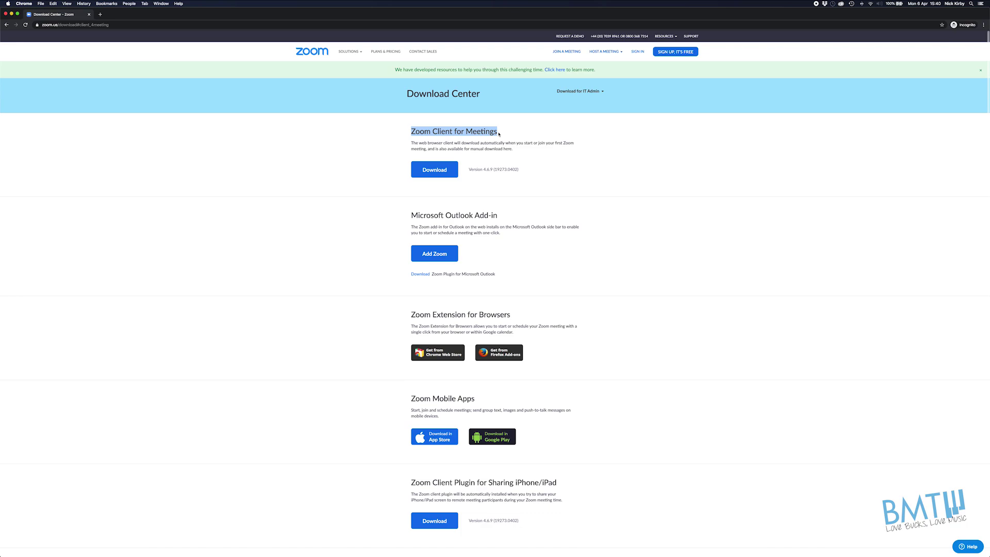
pyautogui.click(532, 155)
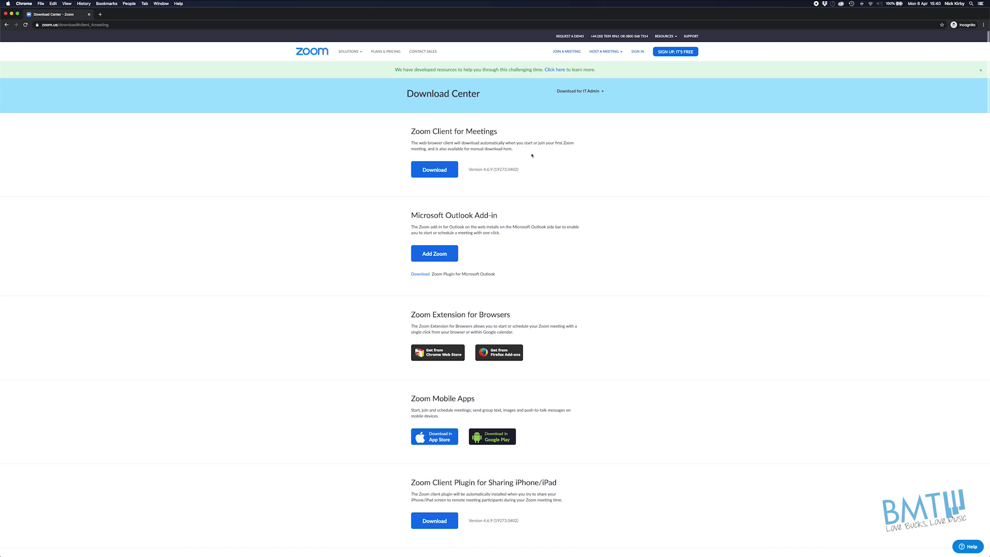
pyautogui.click(438, 173)
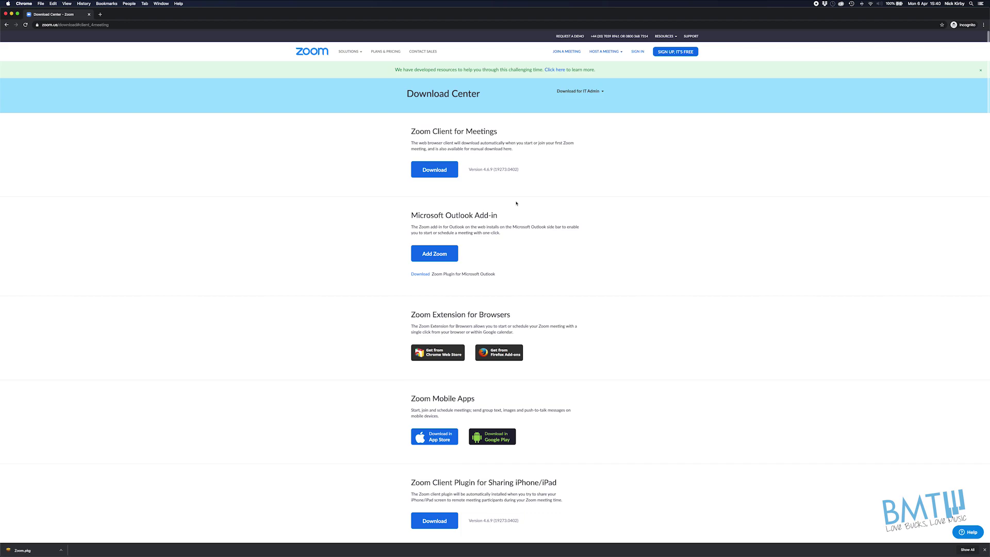
# Launch the Zoom installer by opening Zoom.pkg from the Downloads folder in Finder.
pyautogui.click(314, 550)
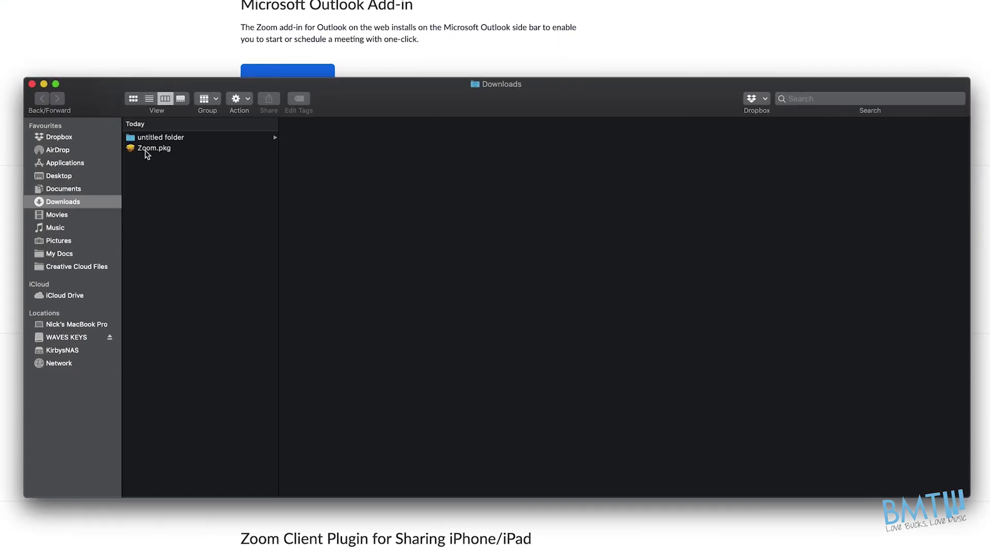
pyautogui.click(149, 149)
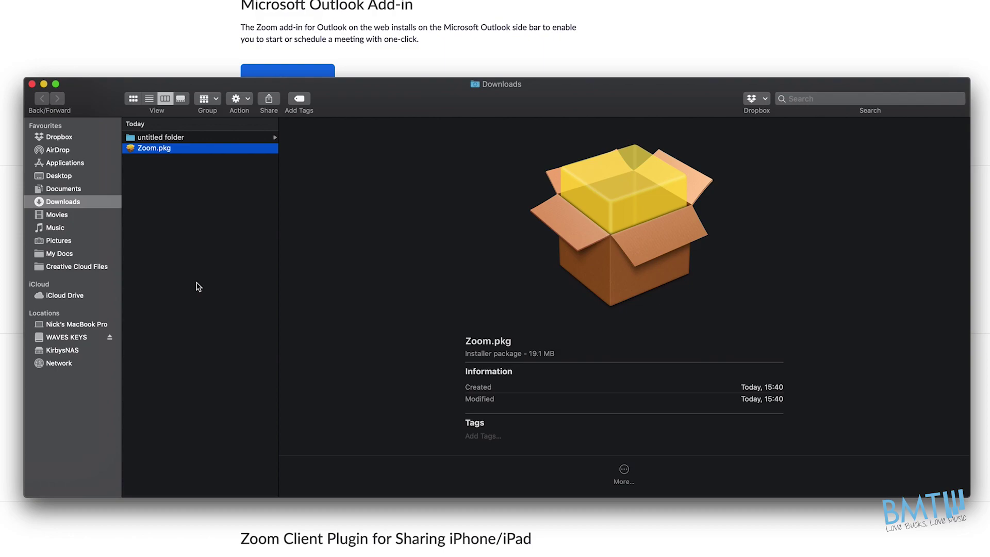
pyautogui.click(199, 286)
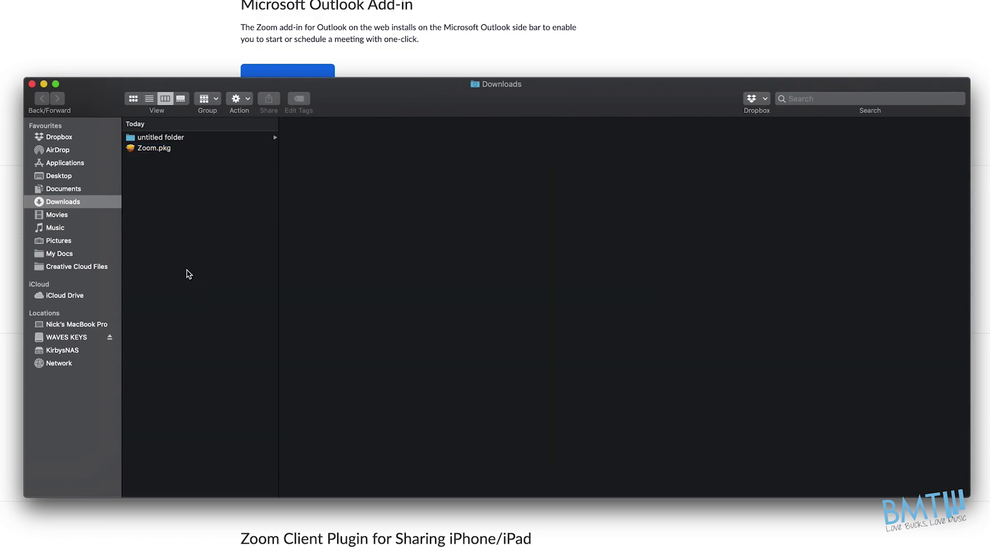
pyautogui.click(154, 149)
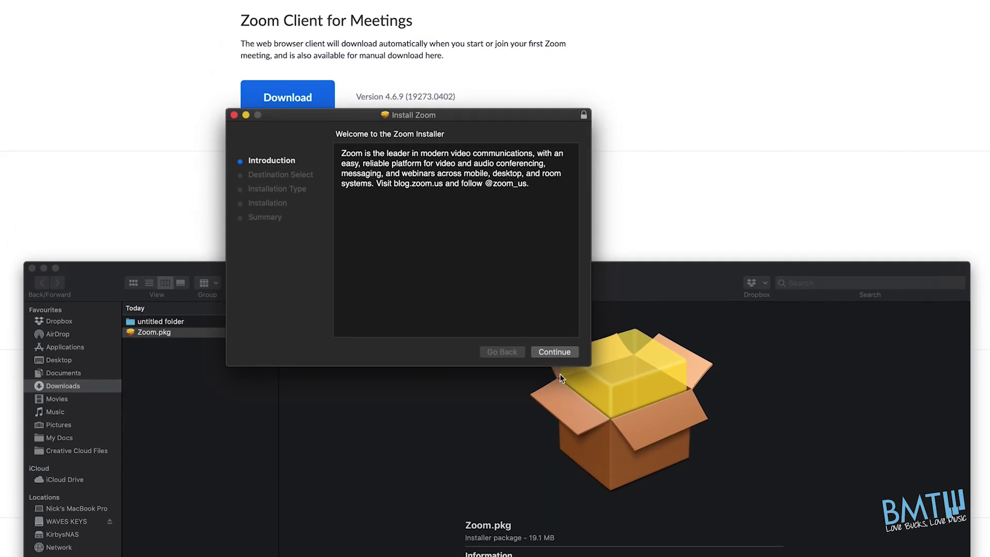
pyautogui.click(555, 353)
# Install Zoom, approving the installation with the Mac administrator password.
pyautogui.click(558, 352)
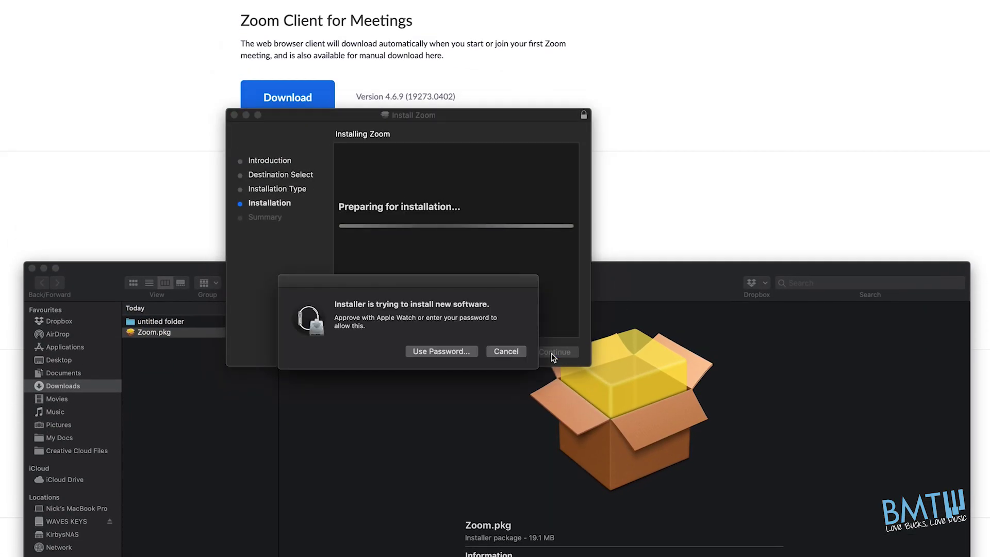
pyautogui.write('••••••••••')
pyautogui.press('Return')
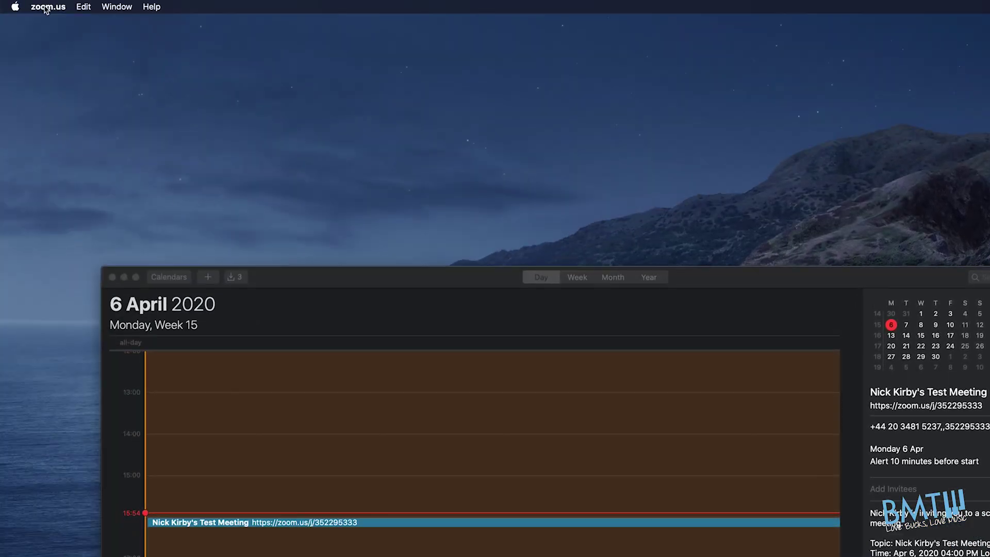
# Open Preferences from the zoom.us menu to reach the Audio settings.
pyautogui.click(47, 7)
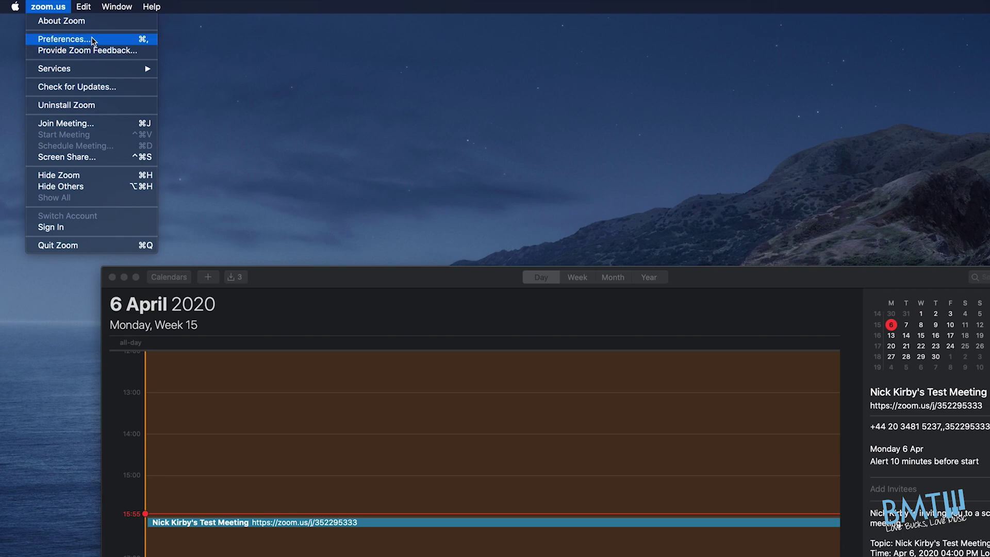
pyautogui.click(97, 40)
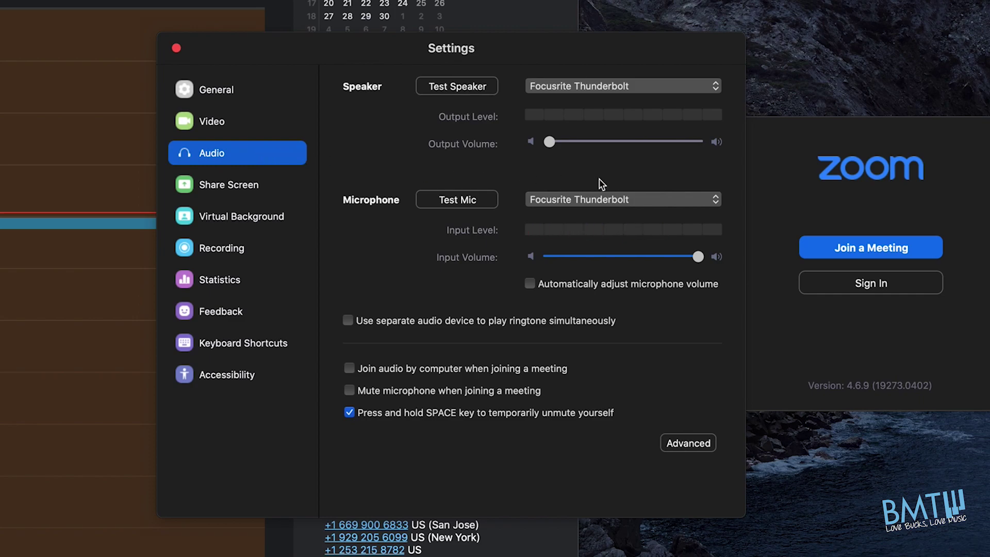
pyautogui.click(627, 87)
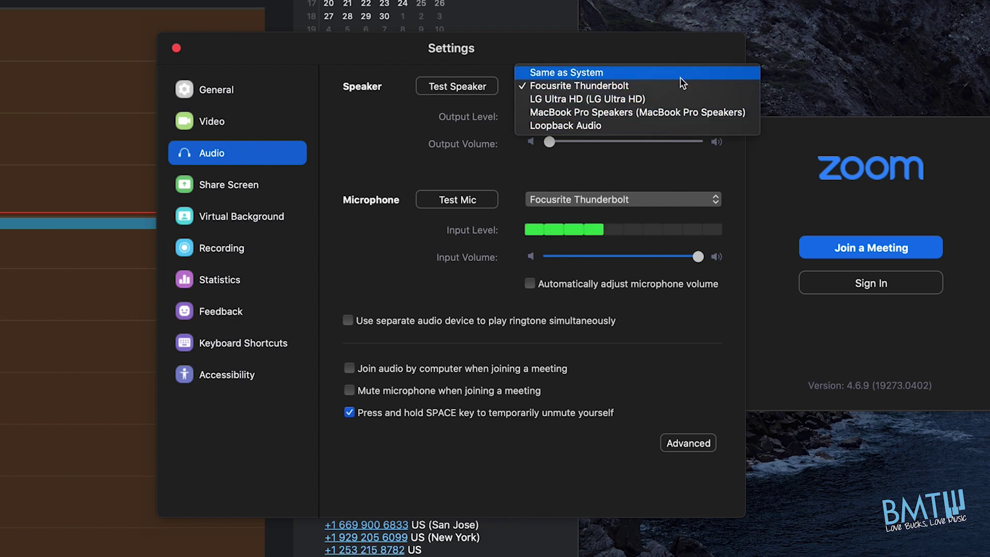
pyautogui.click(653, 114)
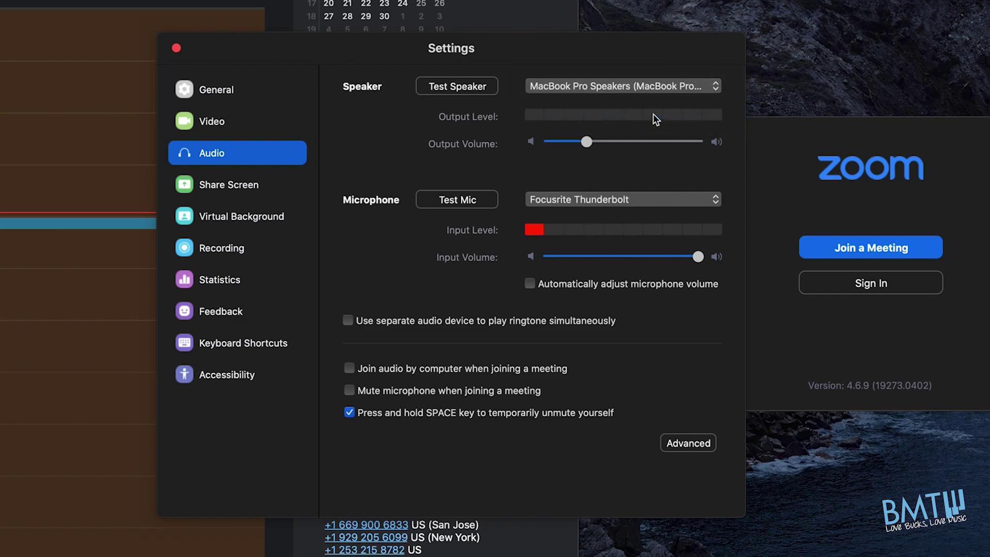
pyautogui.click(649, 89)
pyautogui.click(640, 118)
pyautogui.moveTo(595, 145)
pyautogui.mouseDown()
pyautogui.moveTo(670, 149)
pyautogui.moveTo(579, 145)
pyautogui.moveTo(604, 146)
pyautogui.mouseUp()
pyautogui.click(614, 87)
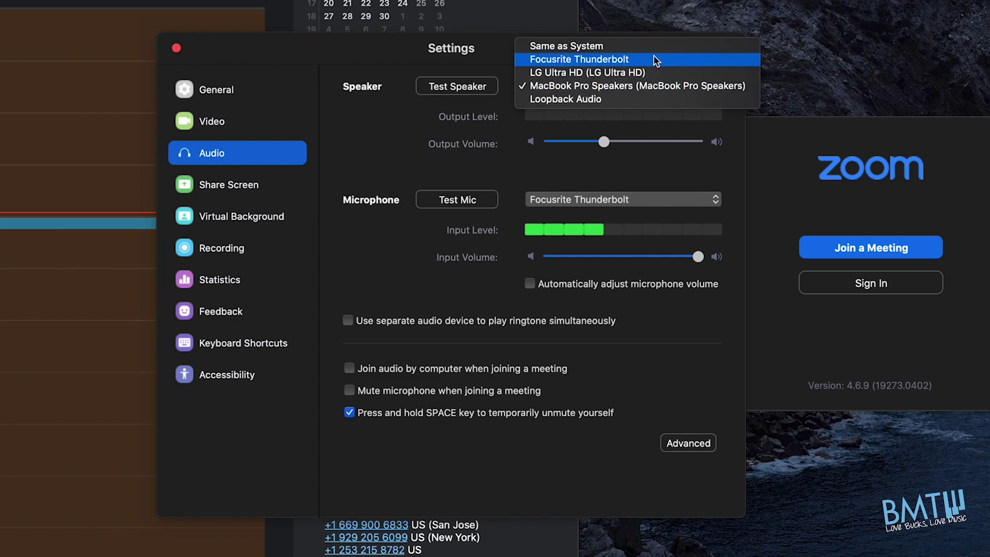
pyautogui.click(602, 59)
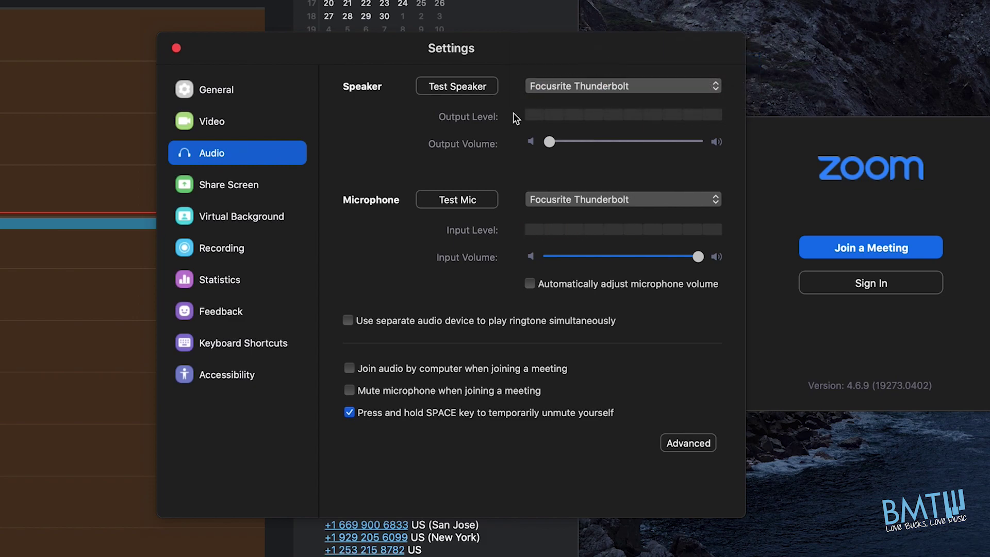
pyautogui.click(459, 88)
pyautogui.scroll(-1, 593, 206)
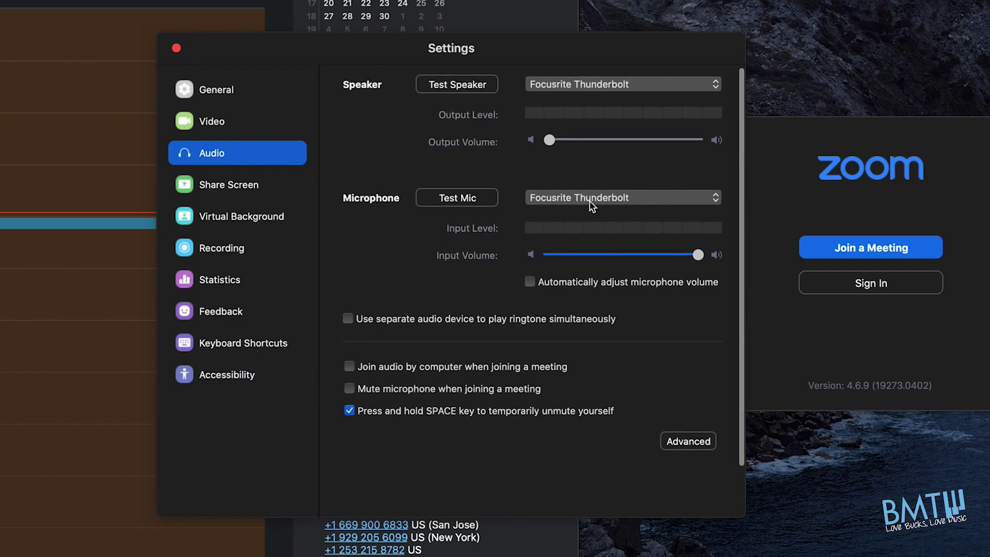
pyautogui.click(673, 199)
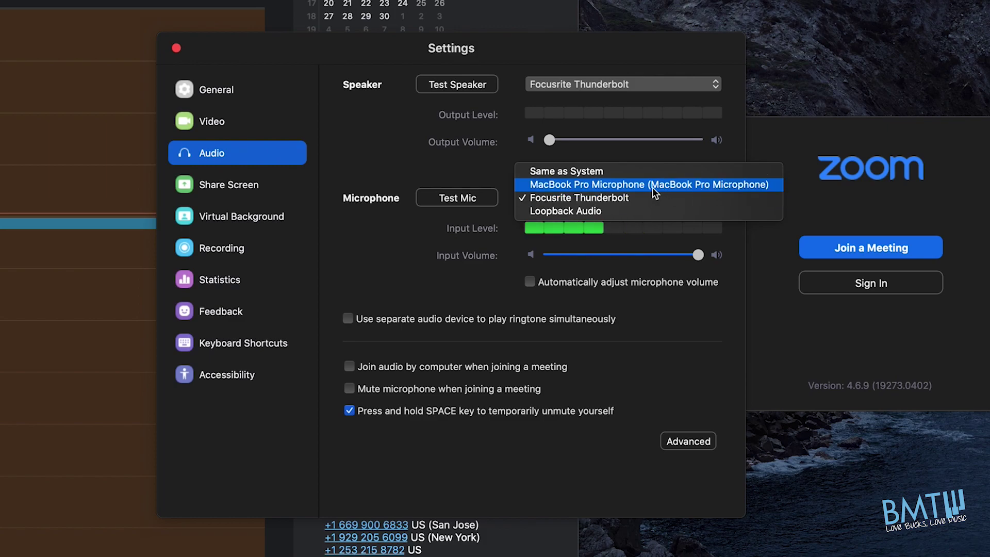
pyautogui.click(720, 186)
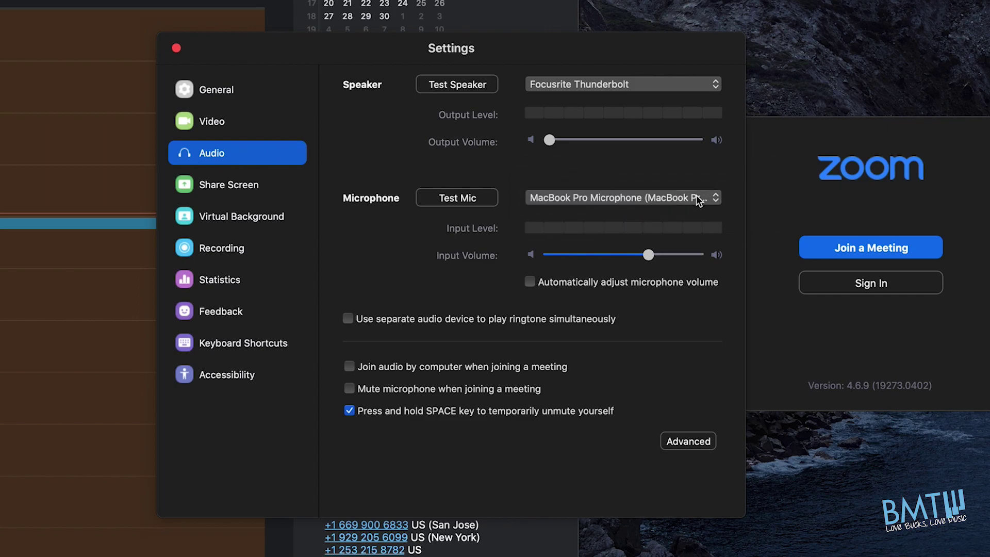
pyautogui.click(696, 196)
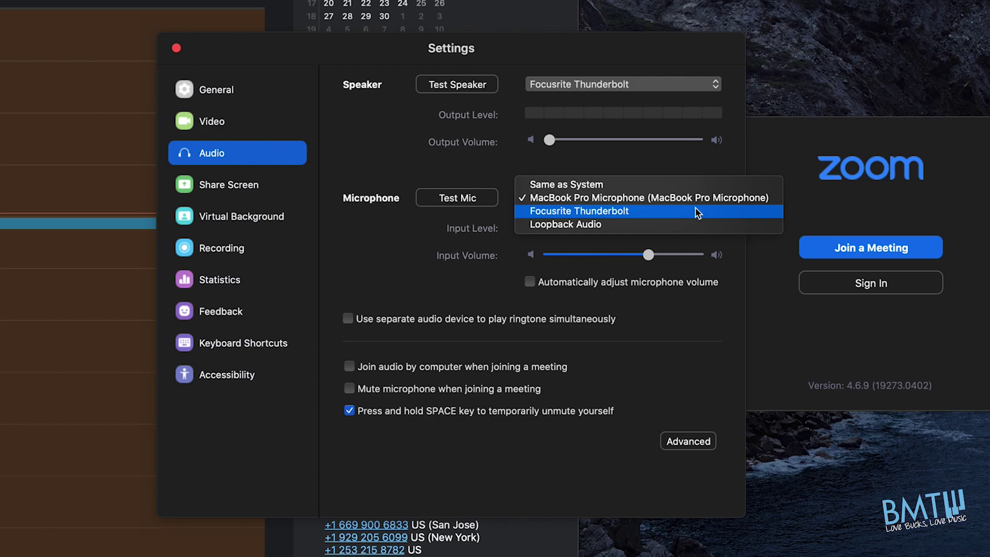
pyautogui.click(694, 210)
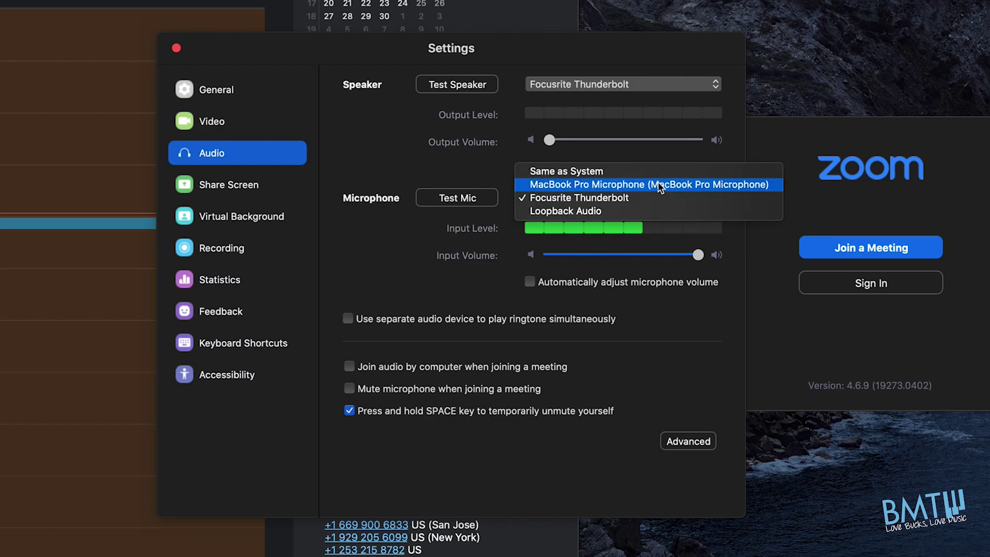
pyautogui.click(659, 184)
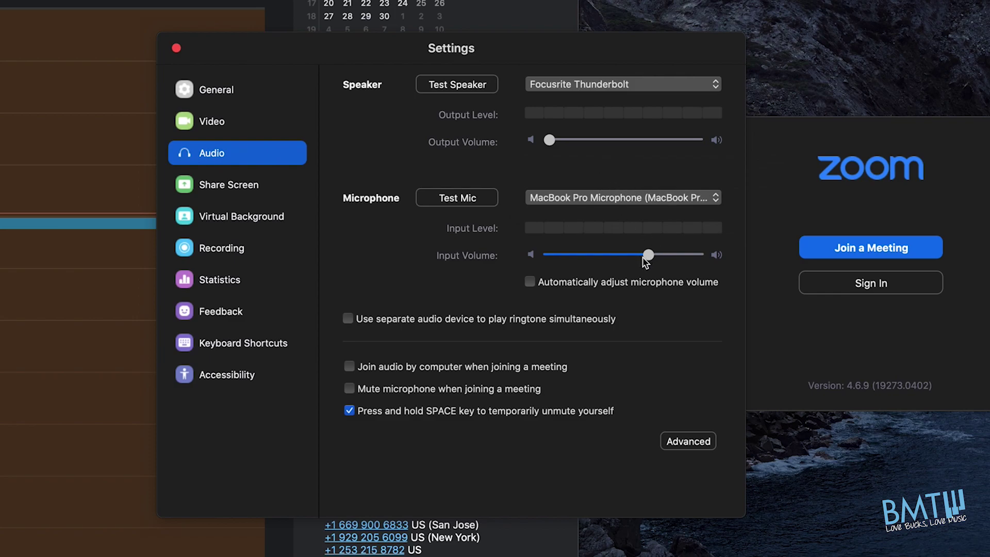
pyautogui.moveTo(646, 257); pyautogui.dragTo(583, 266)
pyautogui.click(655, 199)
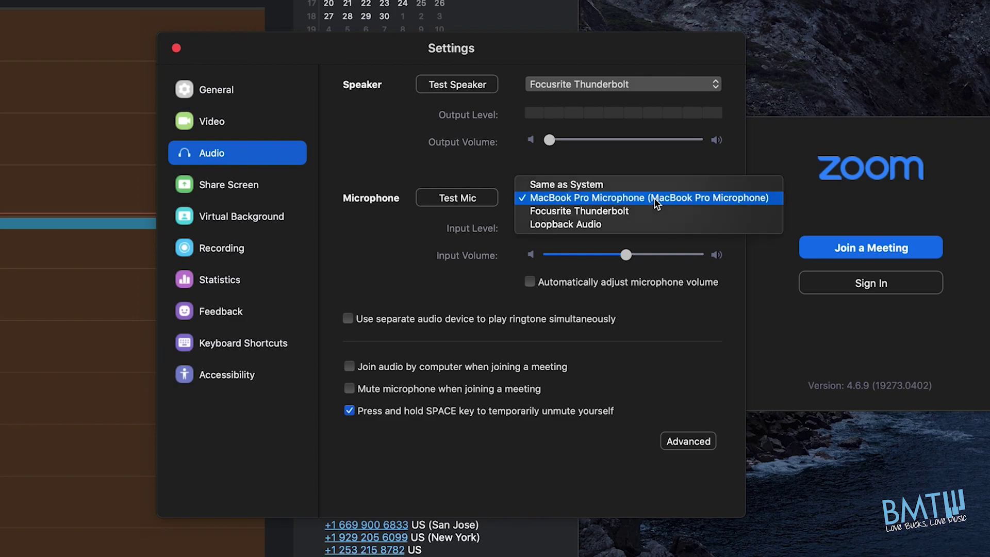
pyautogui.click(655, 210)
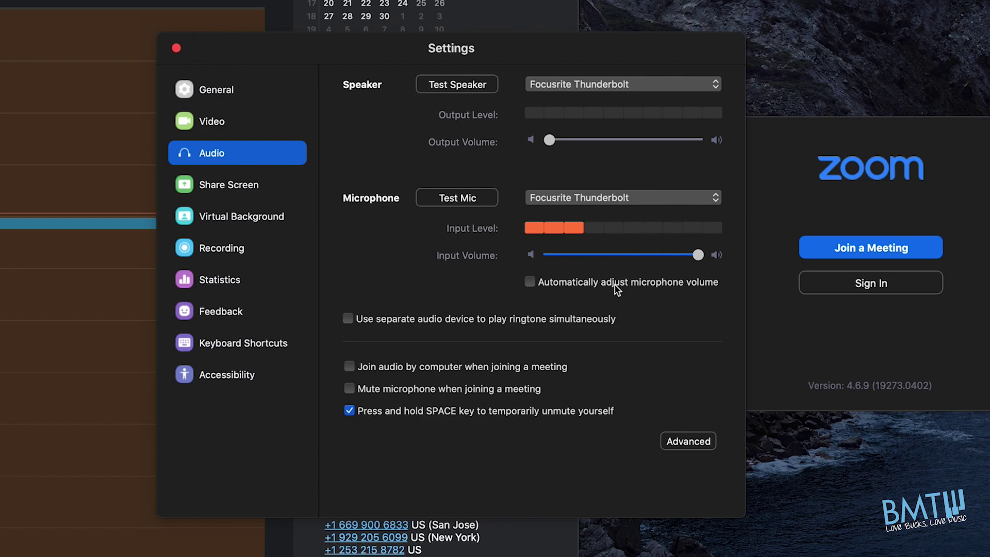
pyautogui.click(468, 203)
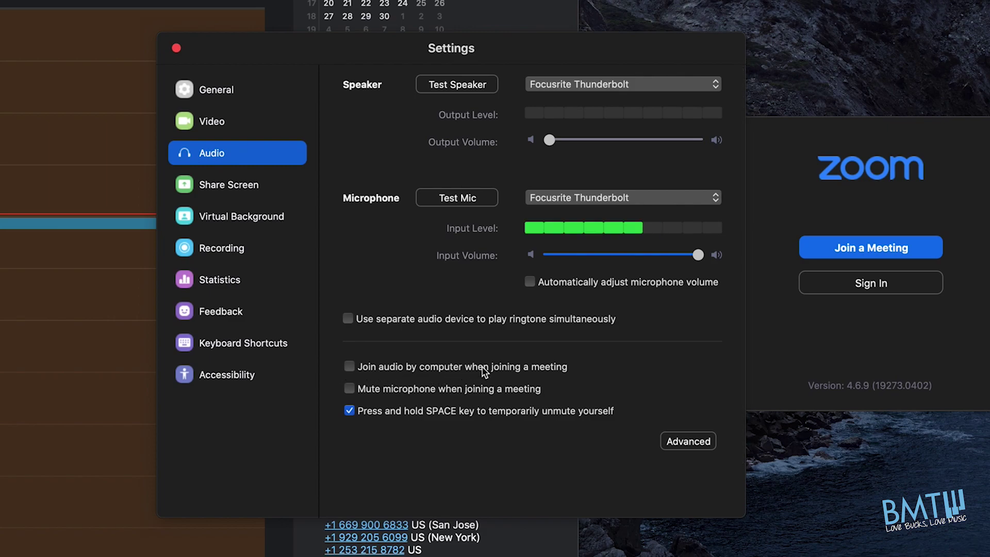
# Enable 'Join audio by computer when joining a meeting' and open the Advanced audio options.
pyautogui.click(350, 366)
pyautogui.click(693, 442)
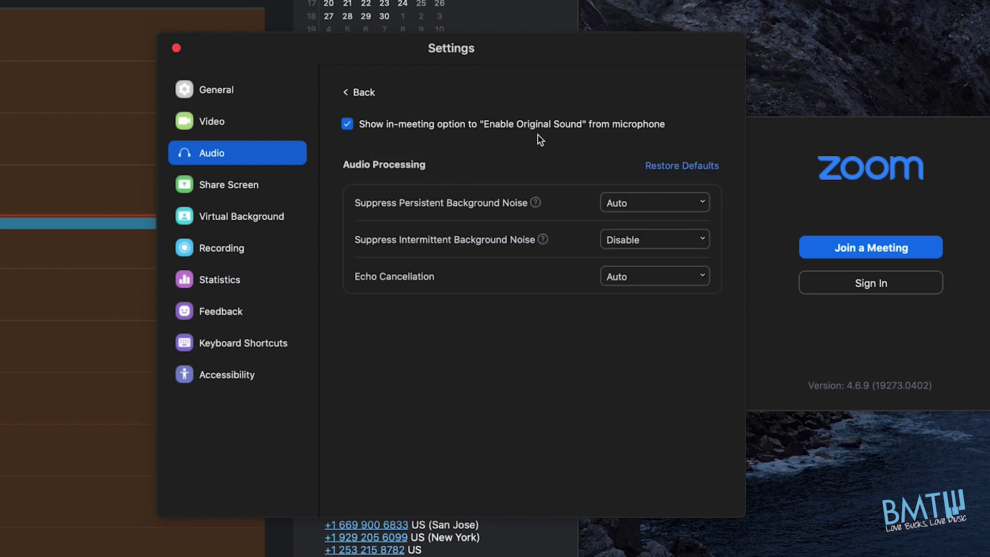
pyautogui.moveTo(508, 130)
pyautogui.click(709, 275)
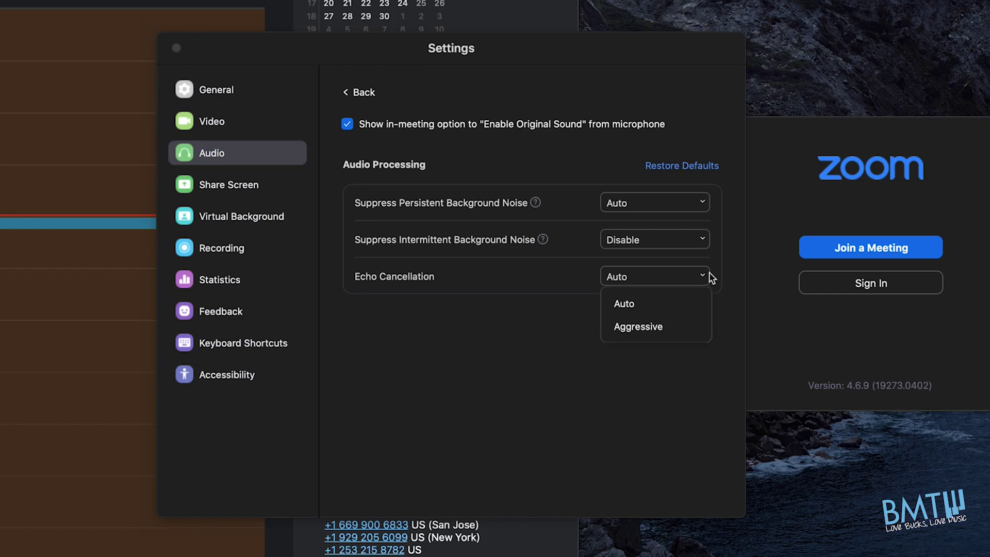
pyautogui.click(449, 354)
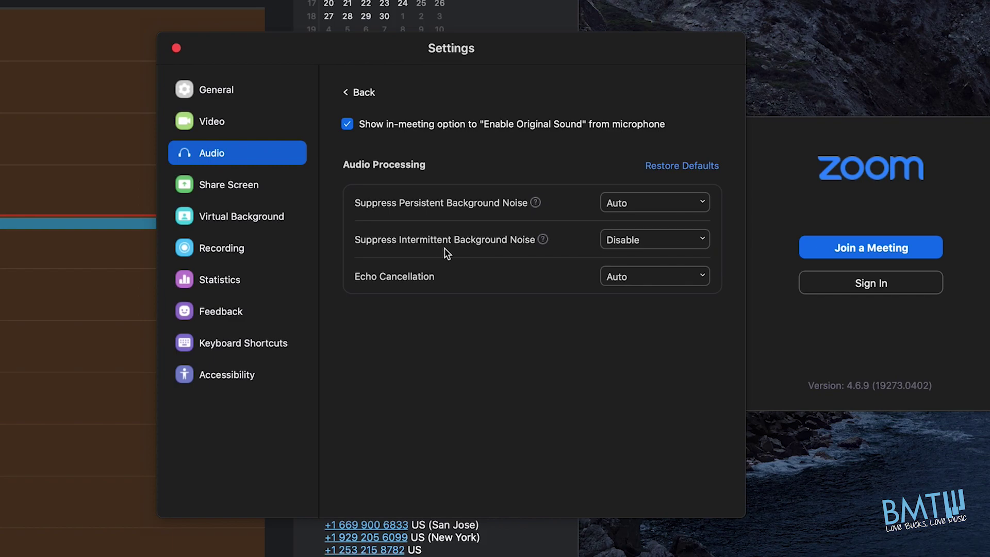
pyautogui.click(702, 242)
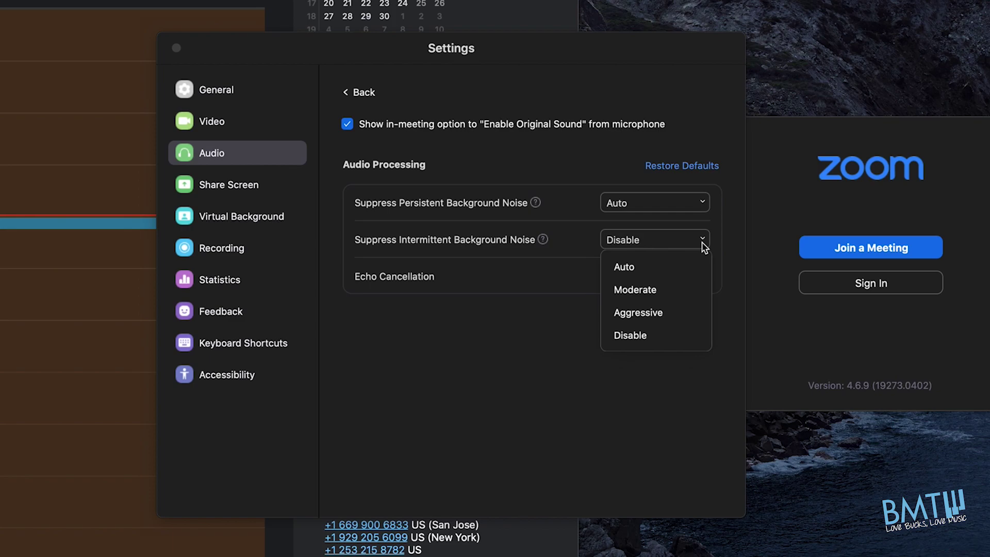
pyautogui.click(650, 336)
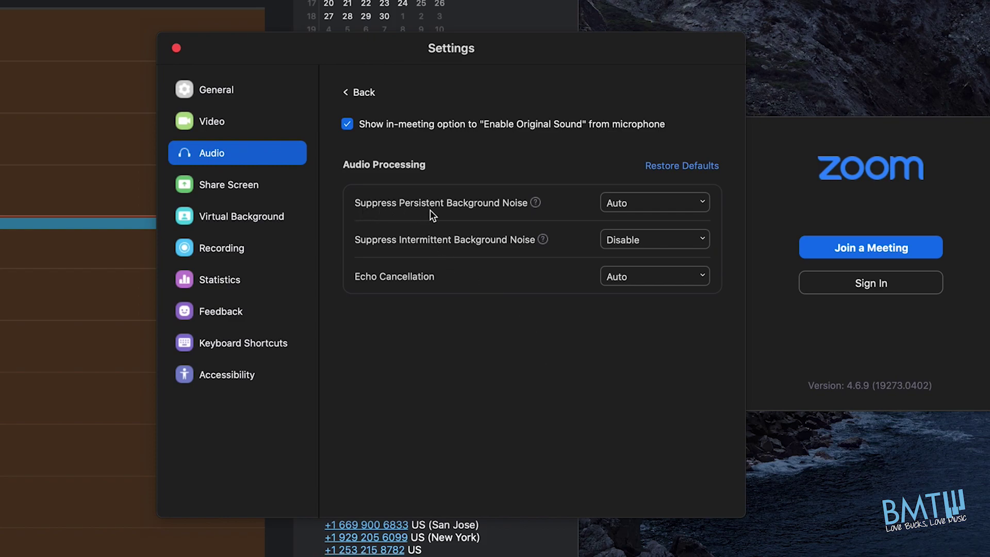
pyautogui.click(670, 206)
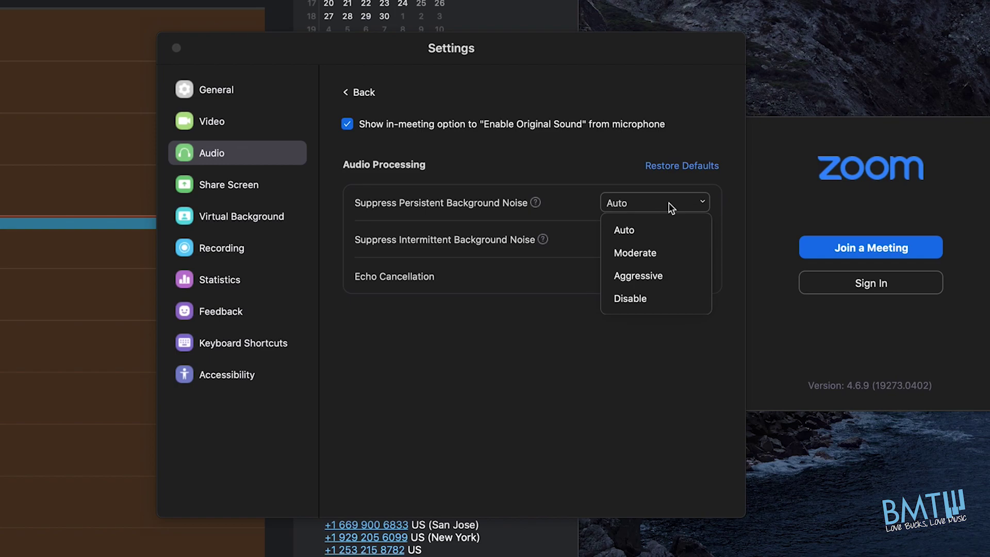
pyautogui.click(622, 178)
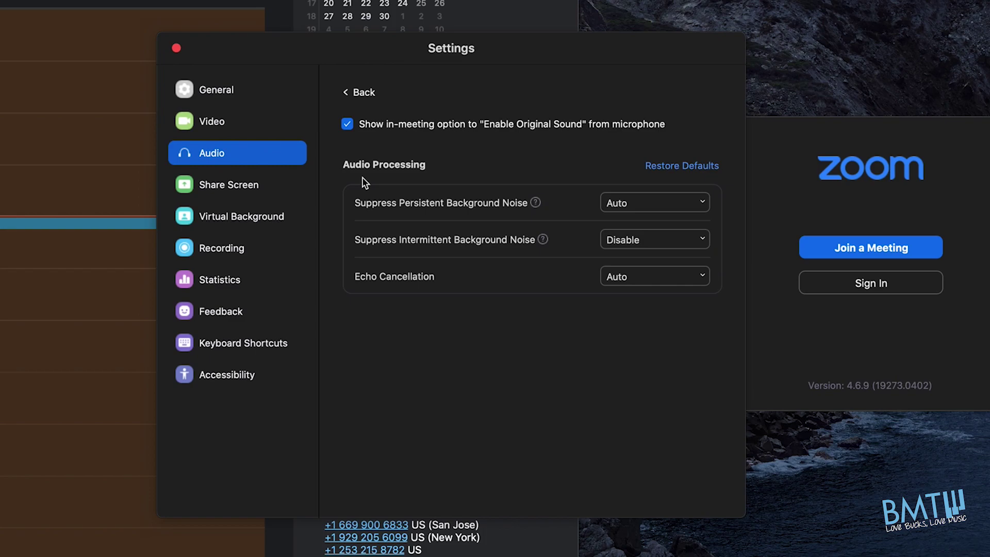
# In Video settings, keep FaceTime HD Camera (Built-in) as the camera and disable Enable HD.
pyautogui.click(259, 125)
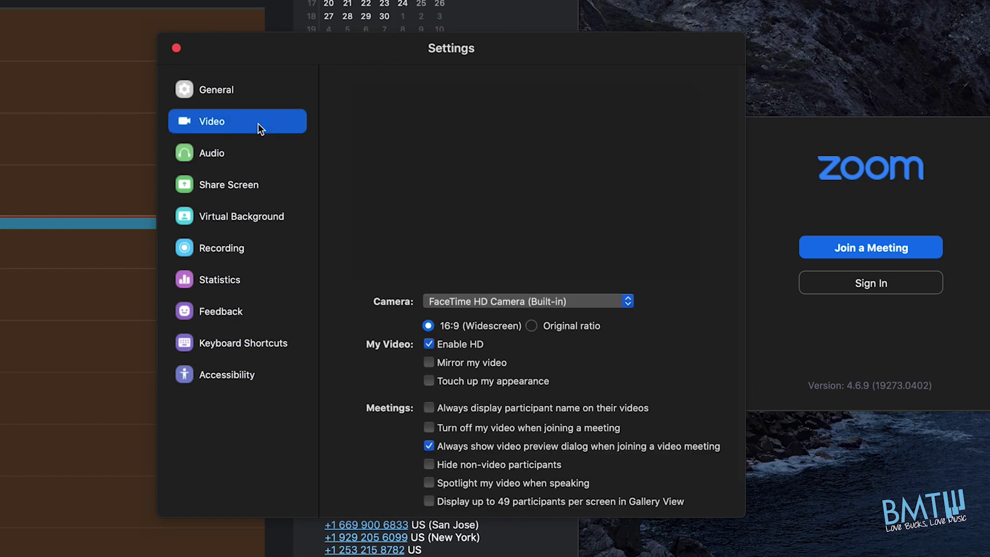
pyautogui.click(625, 303)
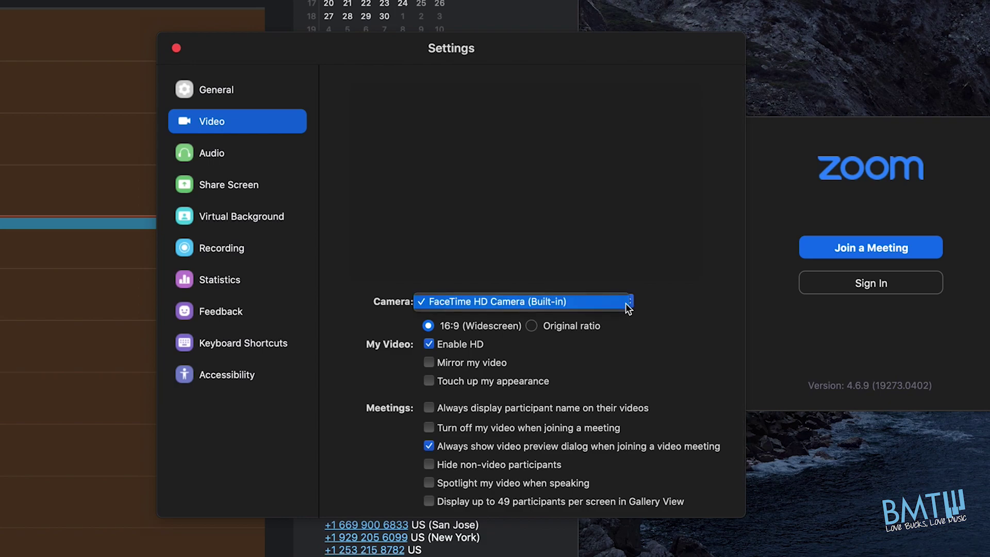
pyautogui.click(593, 302)
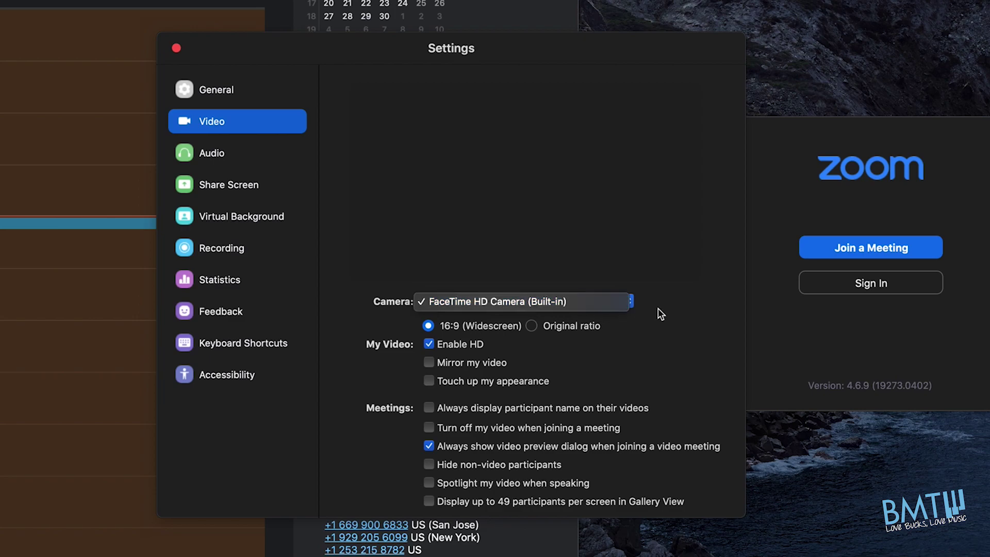
pyautogui.click(531, 305)
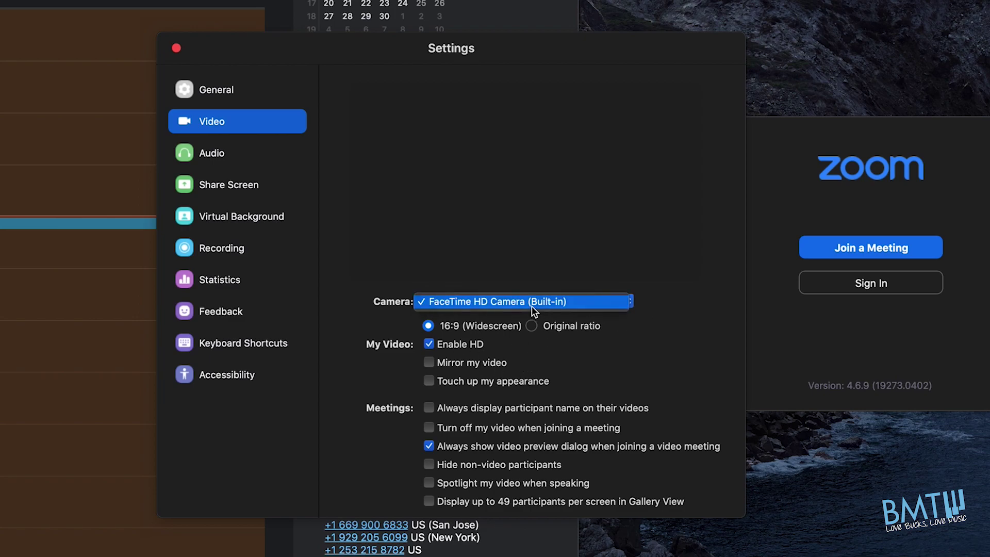
pyautogui.click(533, 305)
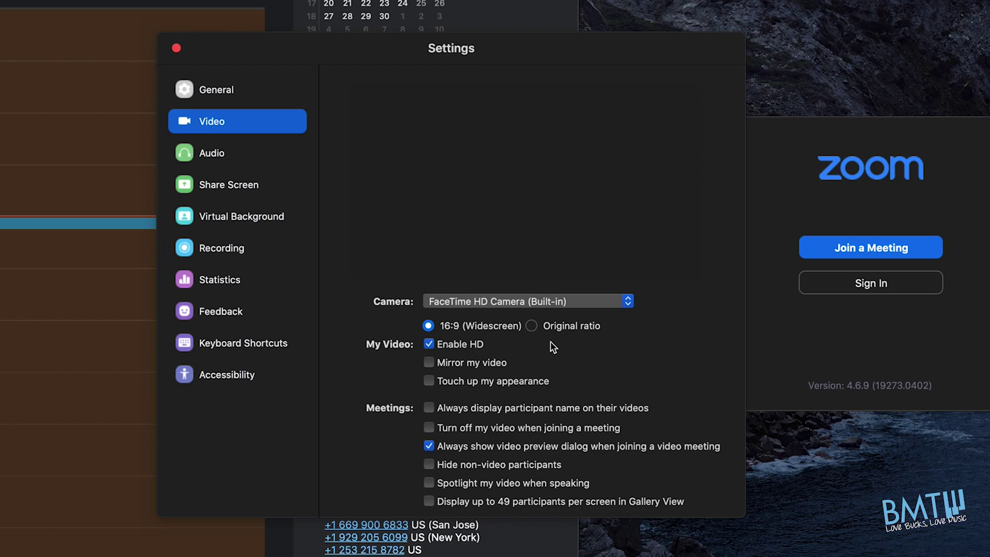
pyautogui.click(429, 345)
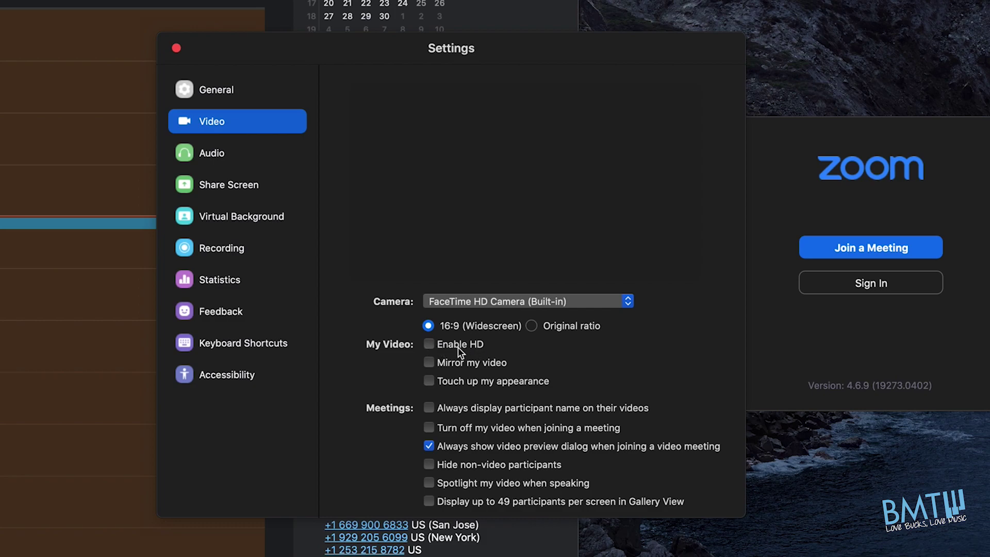